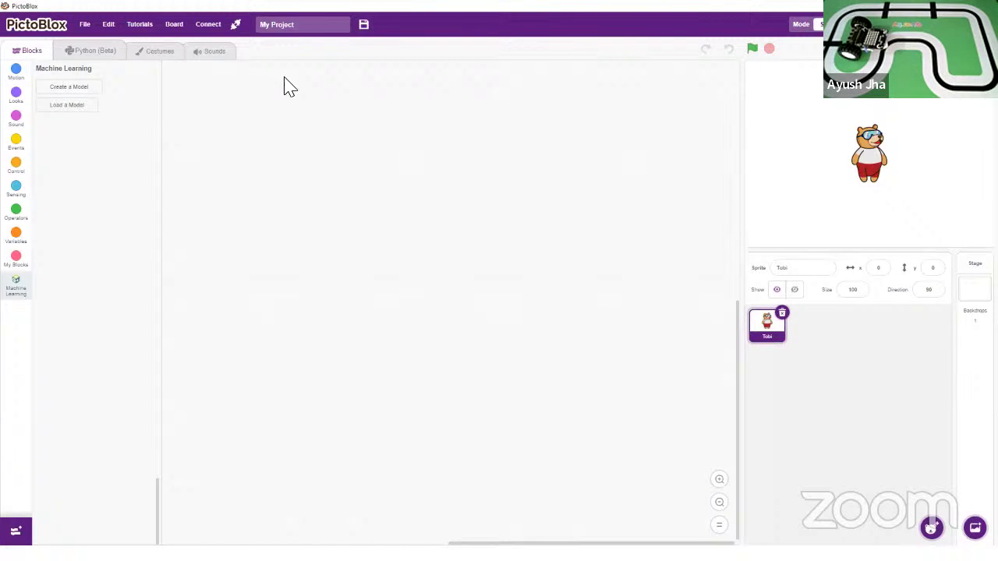
- Switch to the browser, open Teachable Machine's training page in a new tab and create a standard image model project
key("alt+Tab")
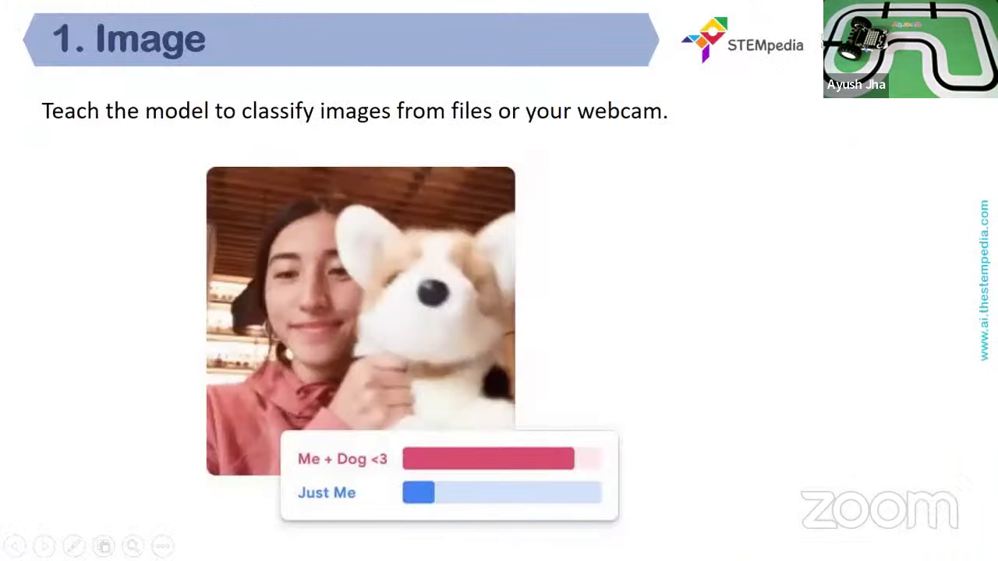
key("alt+Tab")
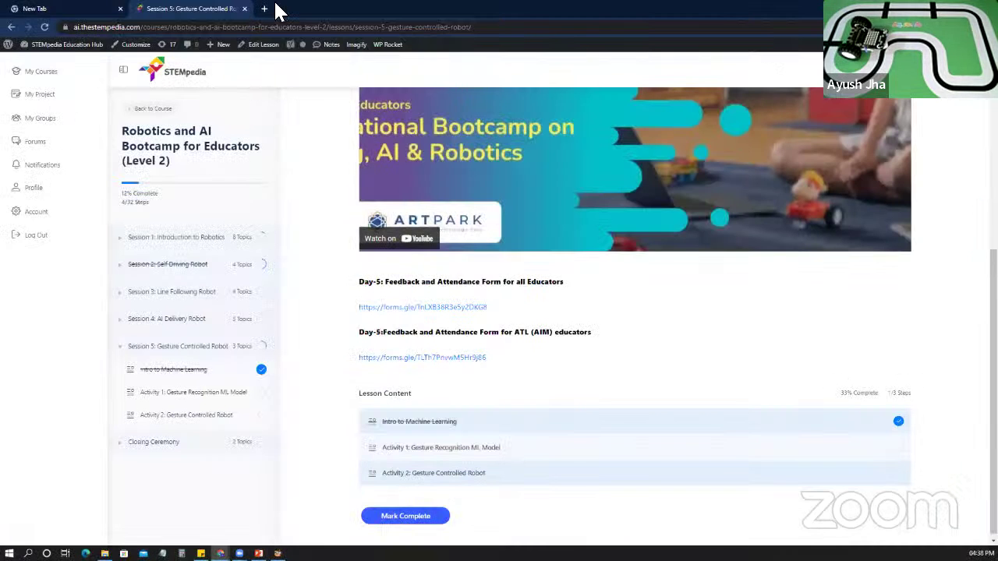
left_click_drag(238, 8, 285, 15)
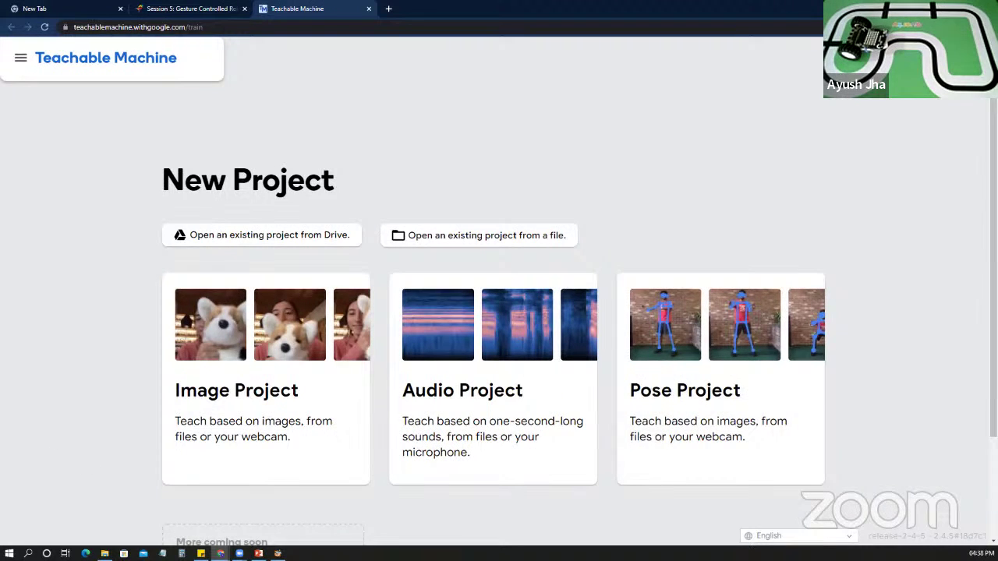
left_click(243, 339)
left_click(263, 249)
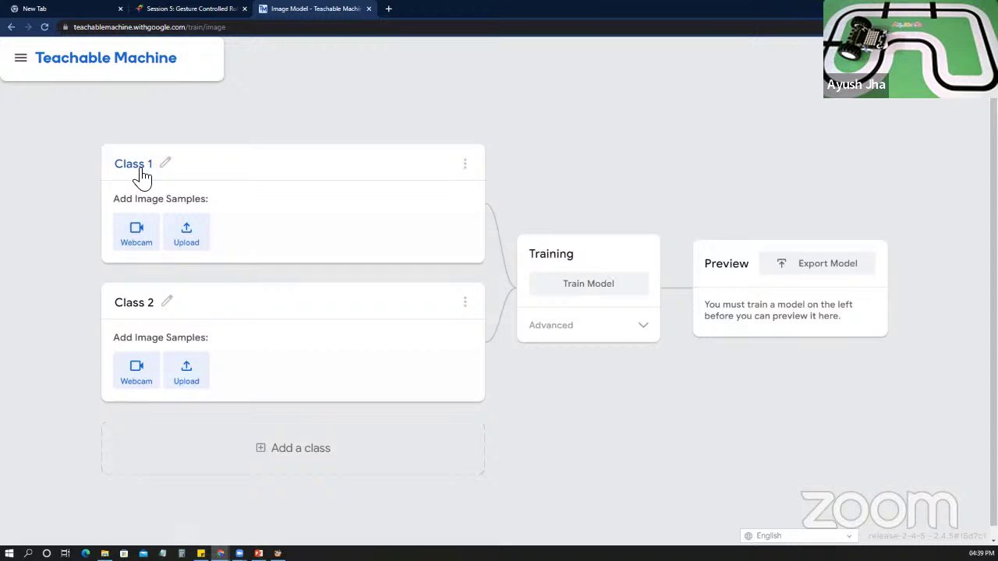
- Rename Class 1 as Go and Class 2 as Right
left_click(142, 172)
type("Go")
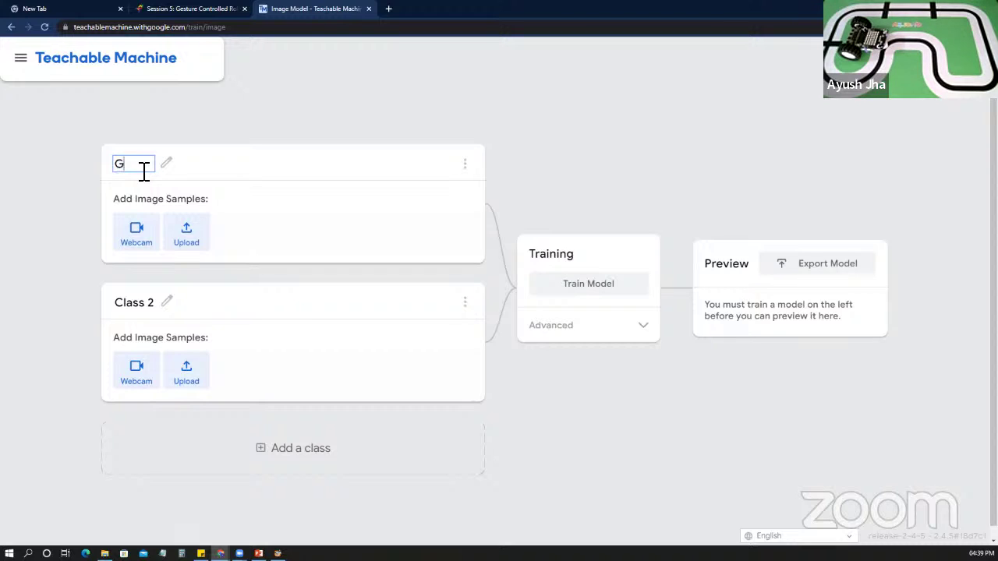
left_click(151, 303)
type("Right")
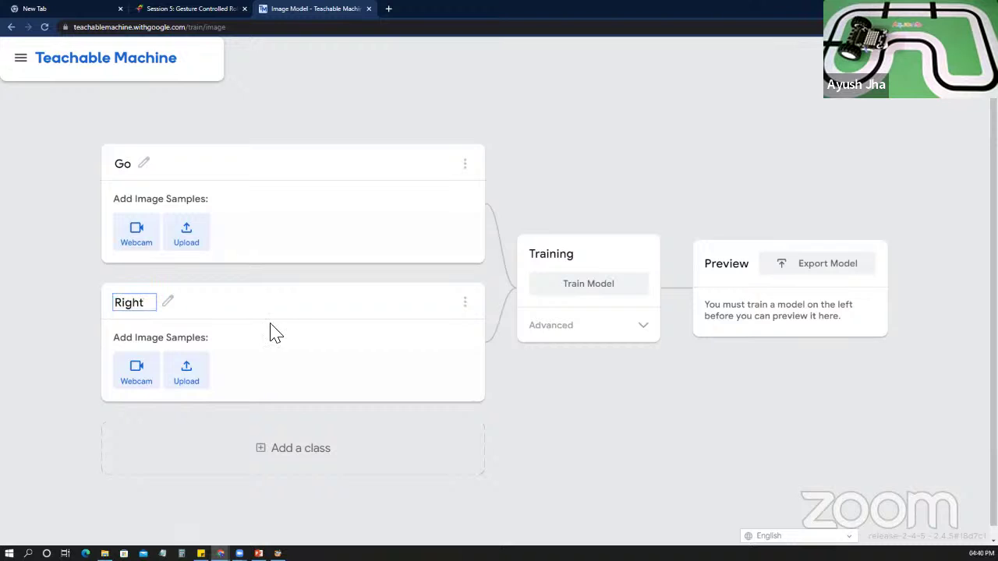
- Add a third class and name it Left
left_click(294, 452)
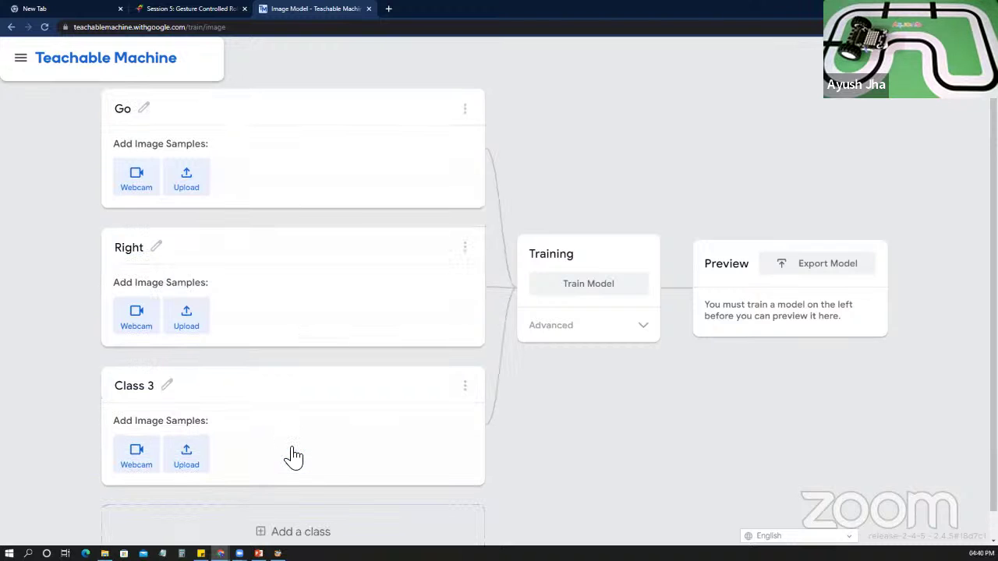
scroll(203, 397, "down", 1)
left_click(136, 357)
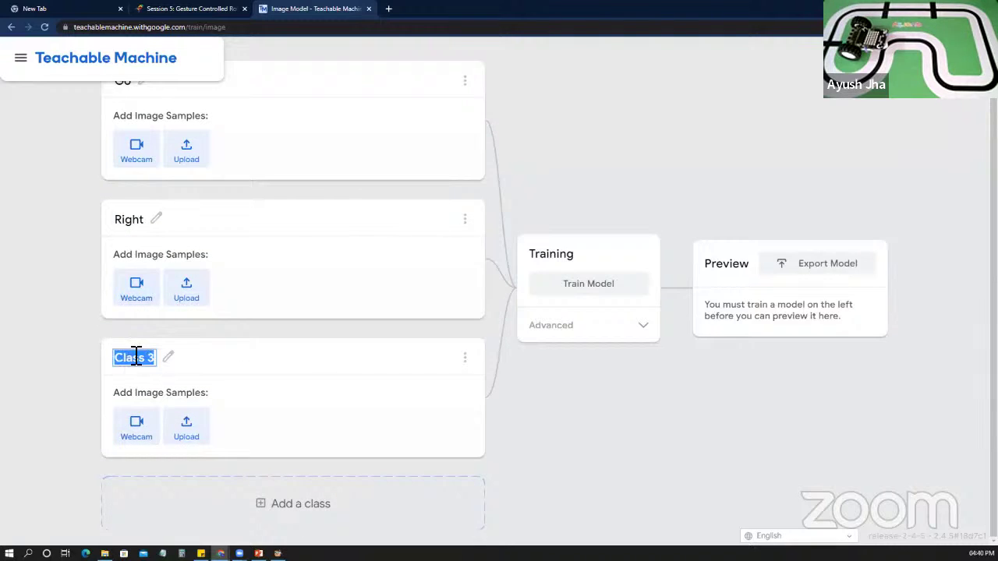
type("Lf")
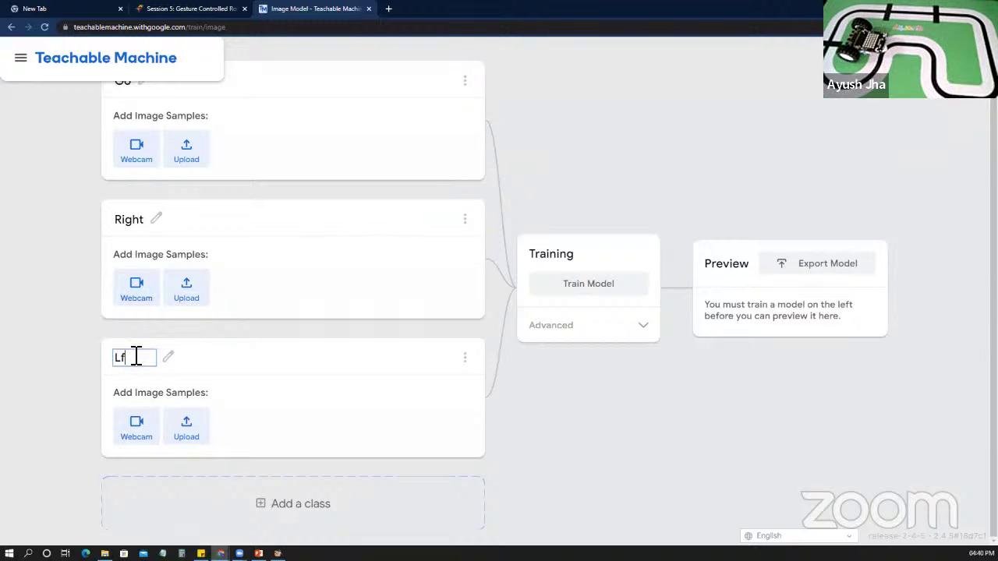
type("eft")
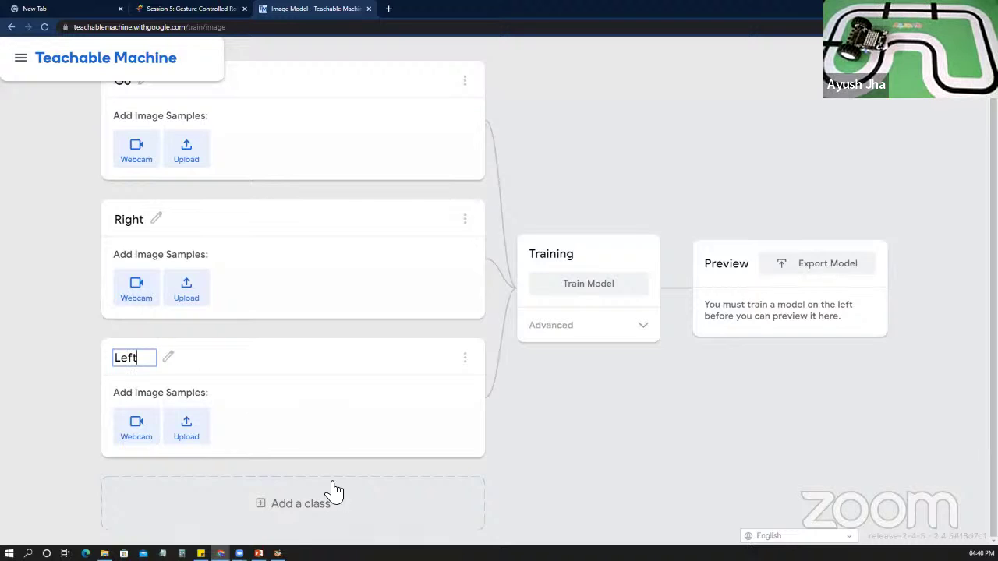
- Add a fourth class and name it Stop
left_click(289, 517)
left_click(139, 493)
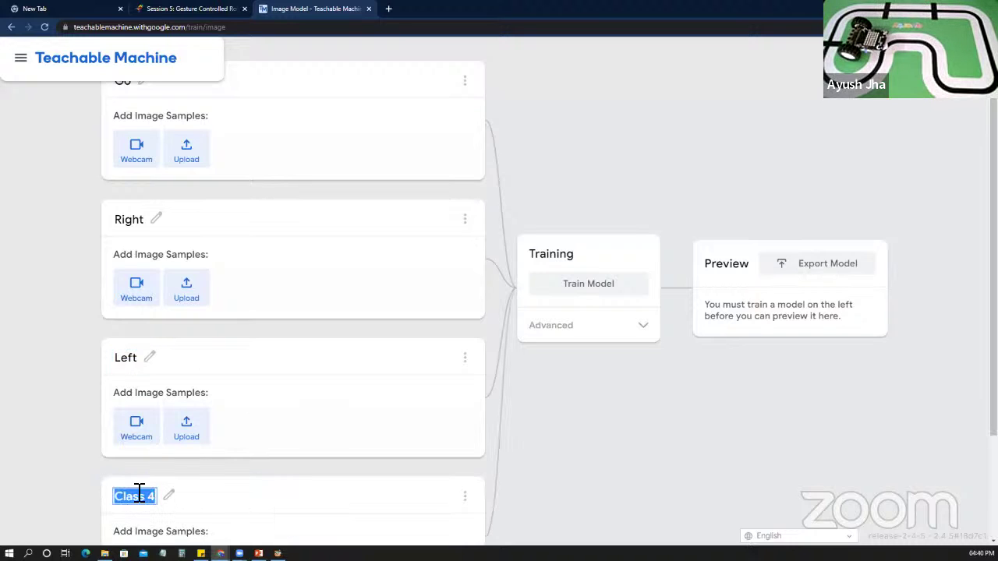
type("Sto")
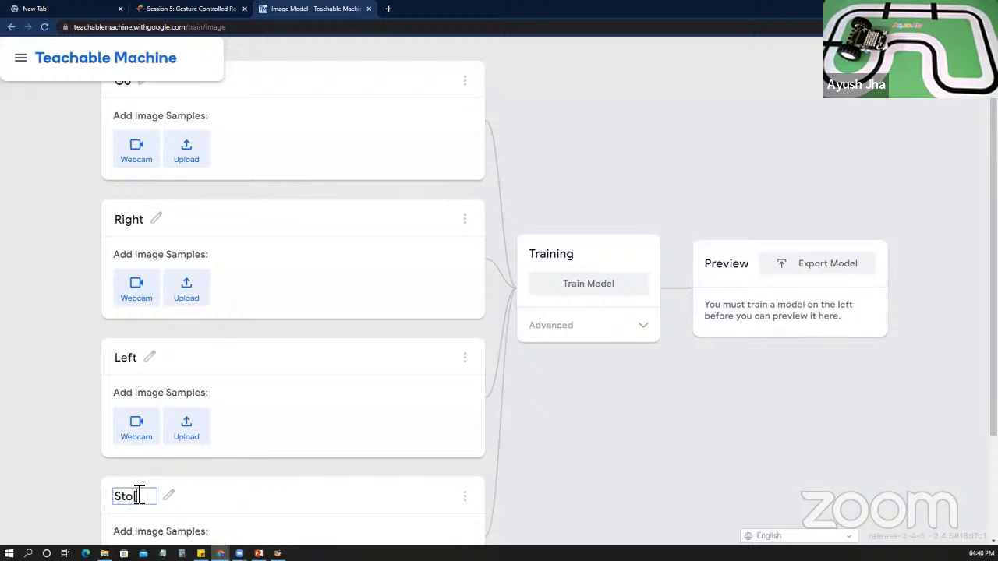
type("p")
left_click(528, 461)
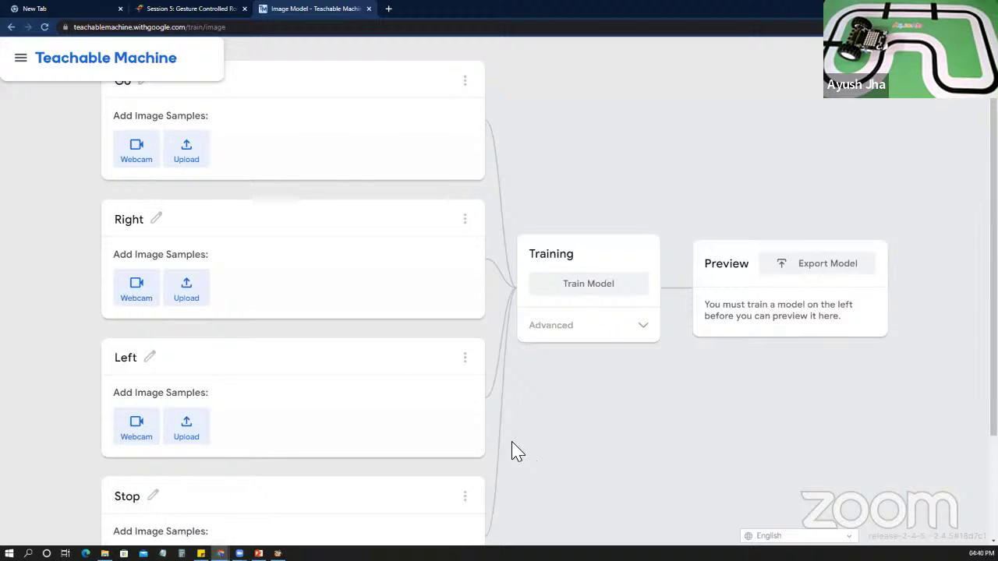
- Record about 180 webcam image samples of the raised two-finger gesture for the Go class
scroll(205, 242, "up", 1)
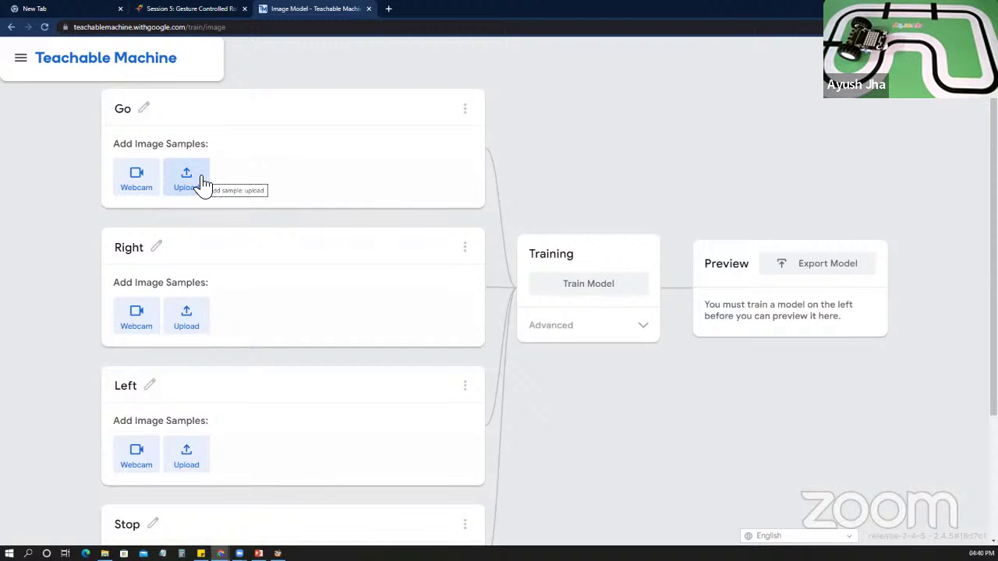
left_click(138, 181)
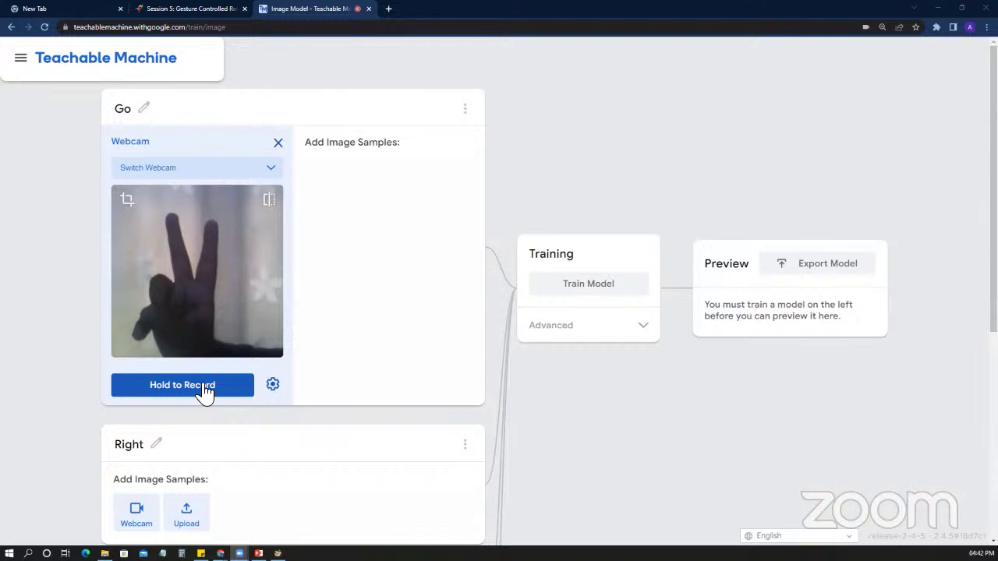
left_click_drag(205, 392, 204, 392)
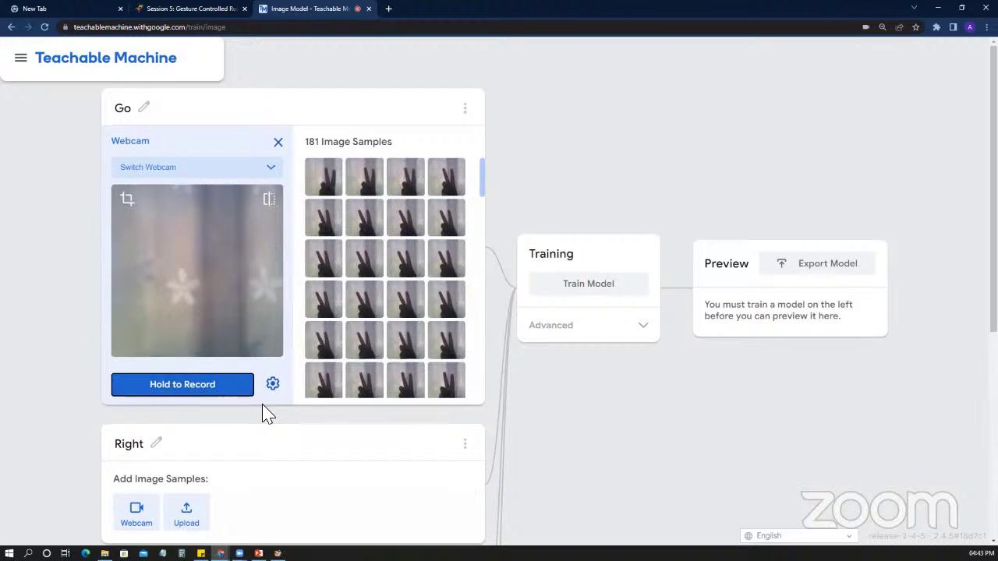
- Try to record webcam samples of the sideways open-hand gesture using the Go class's recorder
scroll(234, 402, "down", 2)
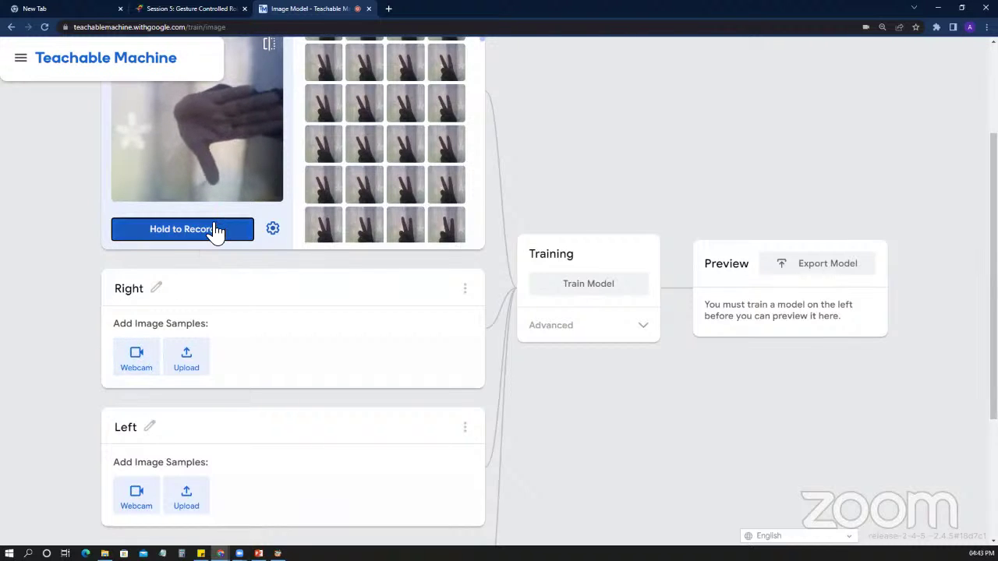
left_click_drag(215, 231, 145, 215)
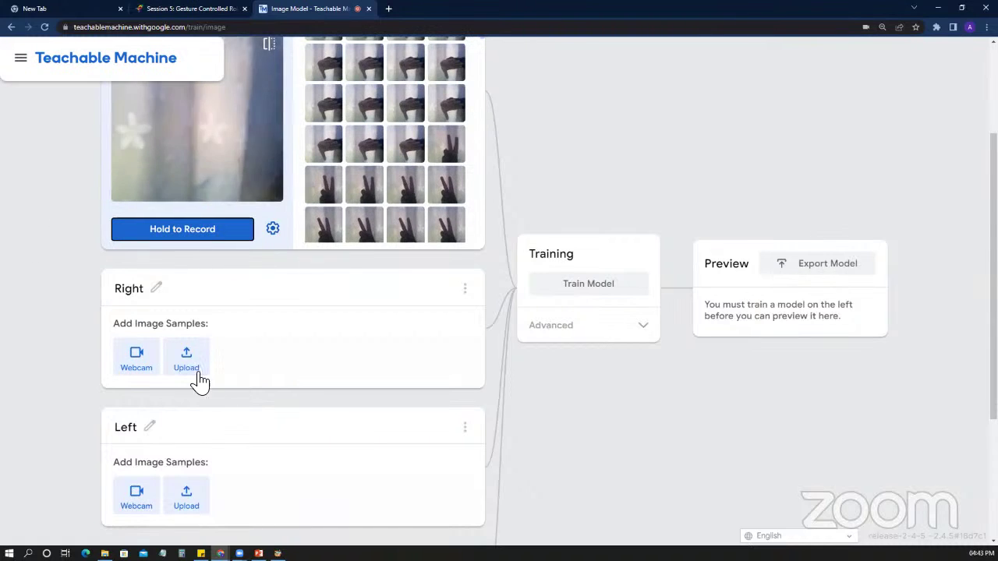
- Delete the 15 sideways open-hand samples from the Go class, keeping only the two-finger images
scroll(241, 299, "up", 2)
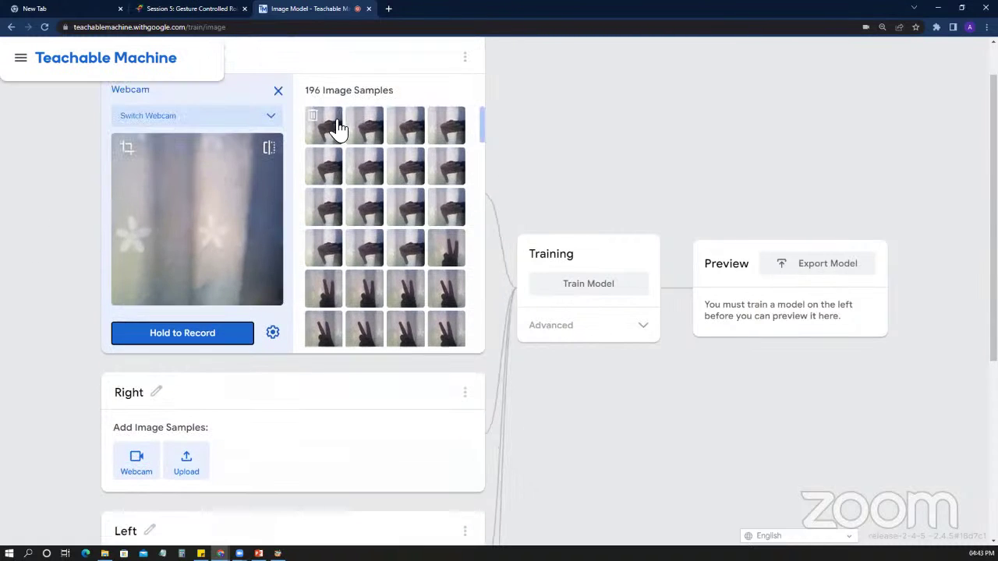
left_click(312, 116)
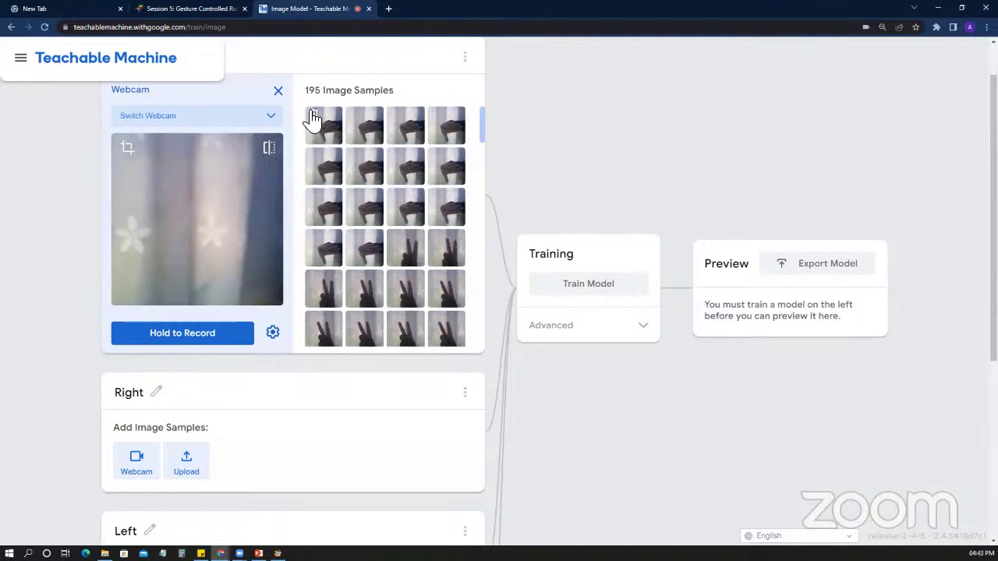
left_click(313, 117)
left_click(315, 118)
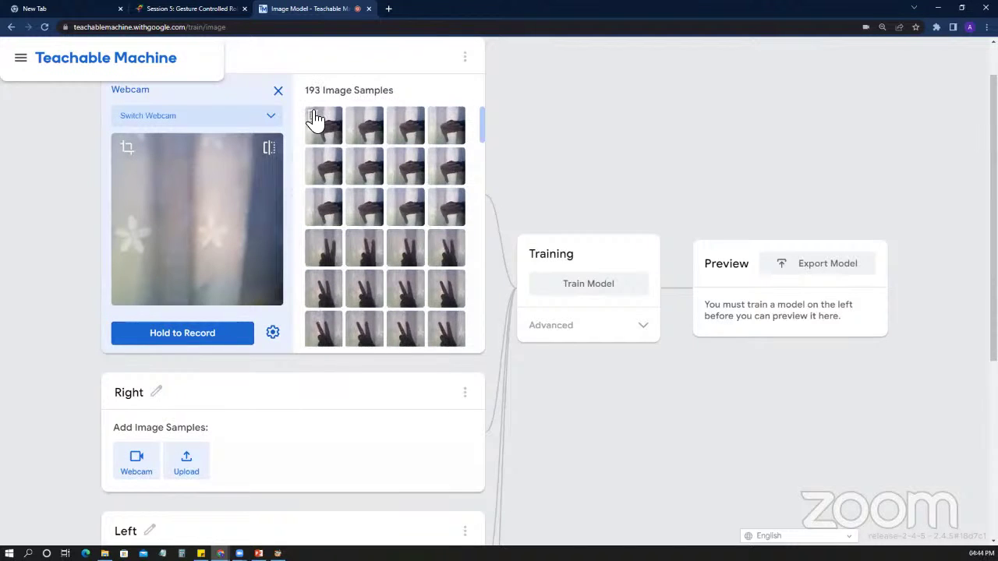
left_click(315, 117)
left_click(315, 118)
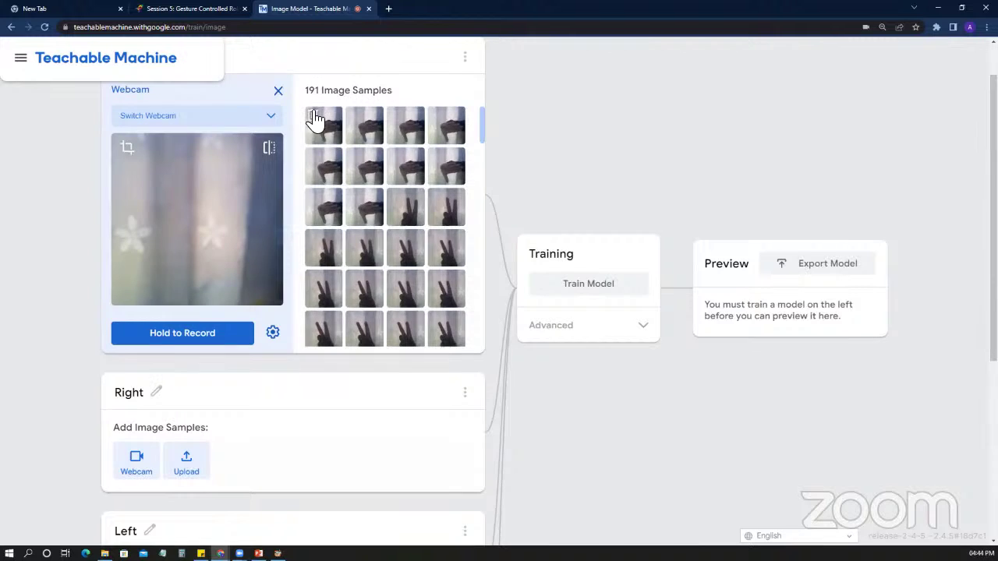
left_click(315, 117)
left_click(315, 118)
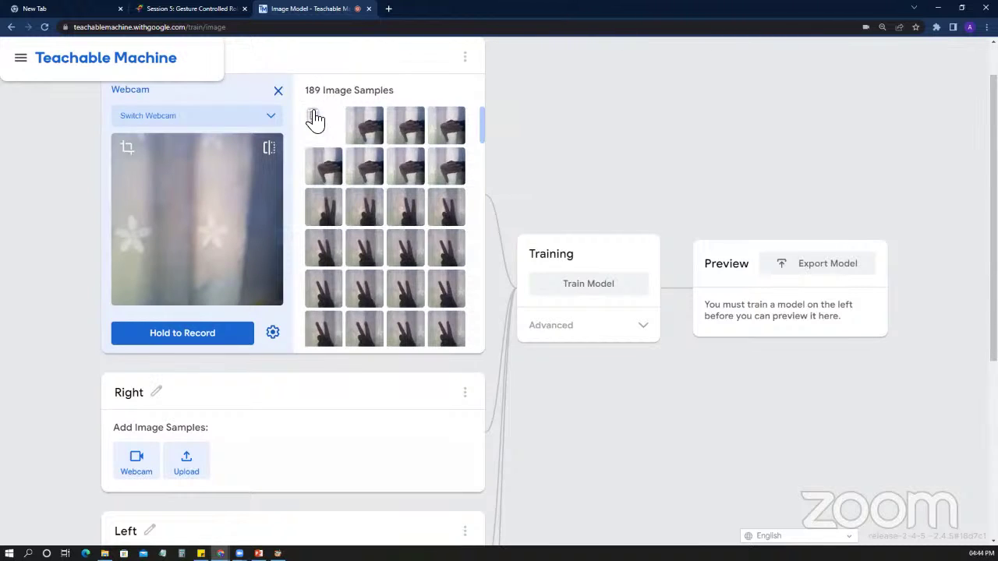
left_click(315, 118)
left_click(315, 118)
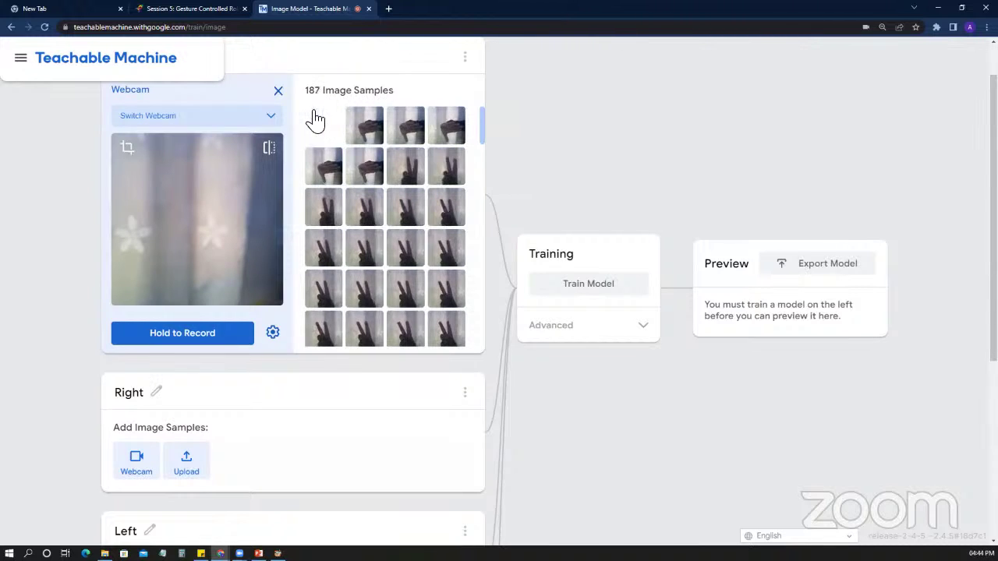
left_click(315, 118)
left_click(315, 117)
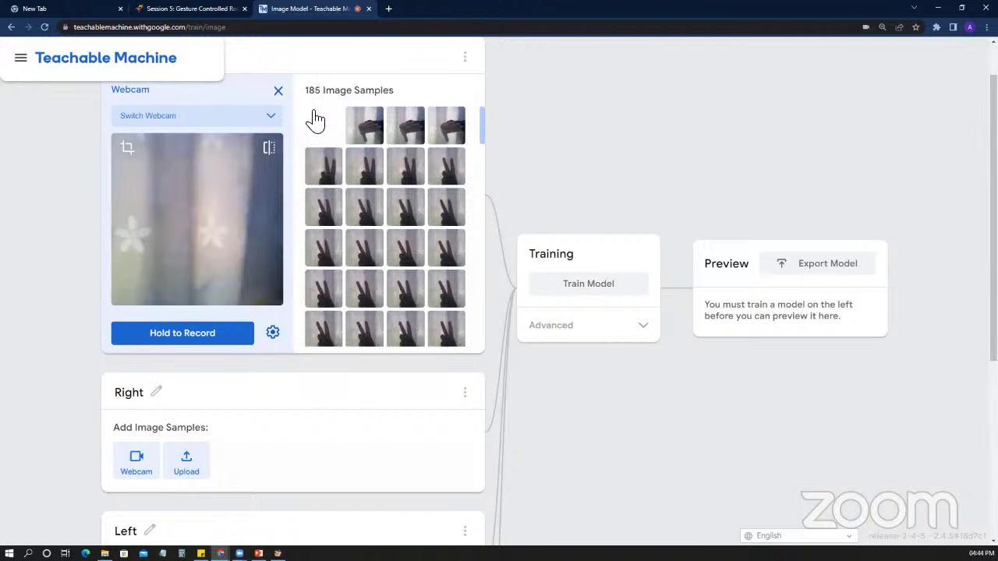
left_click(315, 118)
left_click(315, 117)
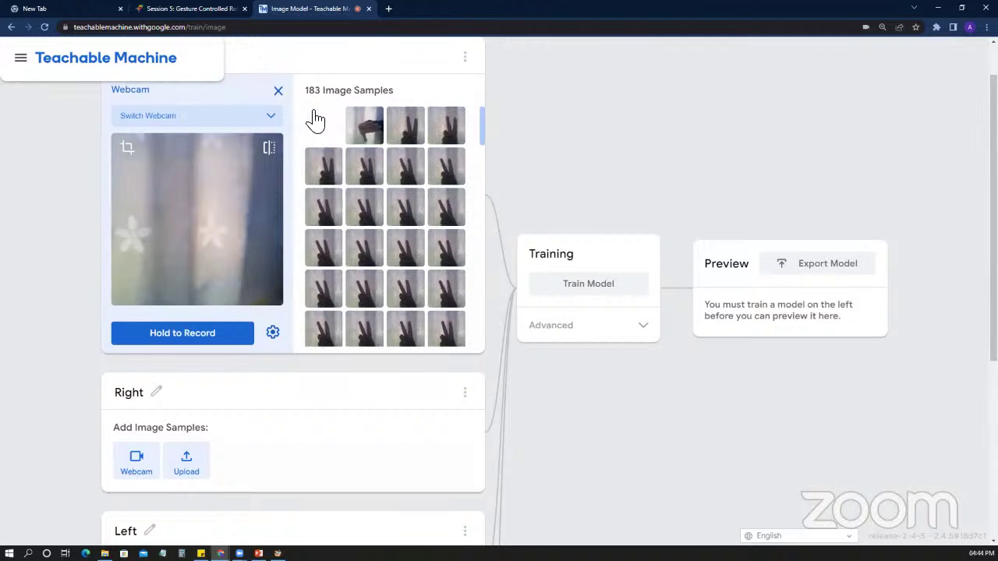
left_click(315, 118)
left_click(315, 117)
scroll(331, 331, "down", 1)
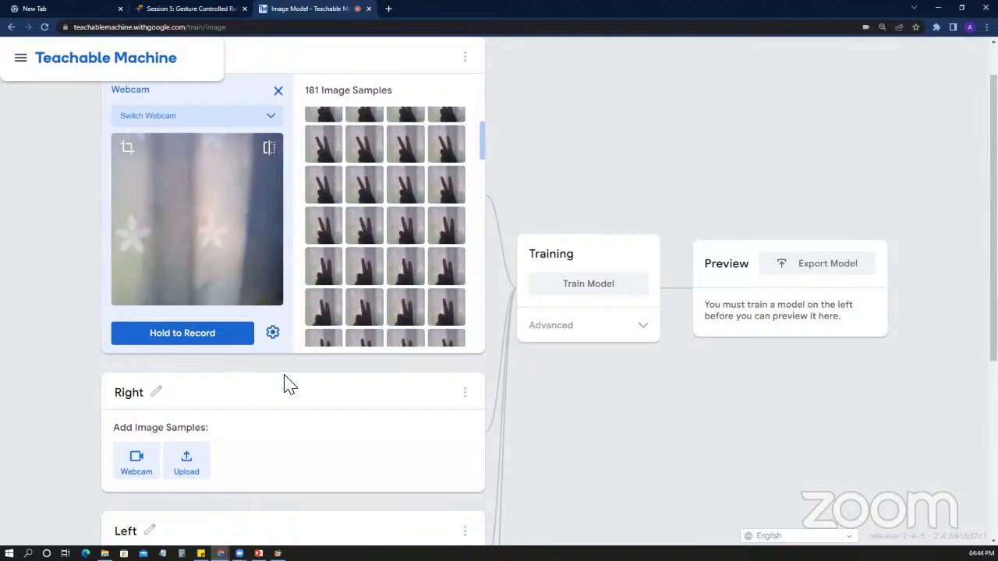
- Record about 180 webcam image samples of the sideways hand with the thumb down for the Right class
scroll(257, 375, "down", 2)
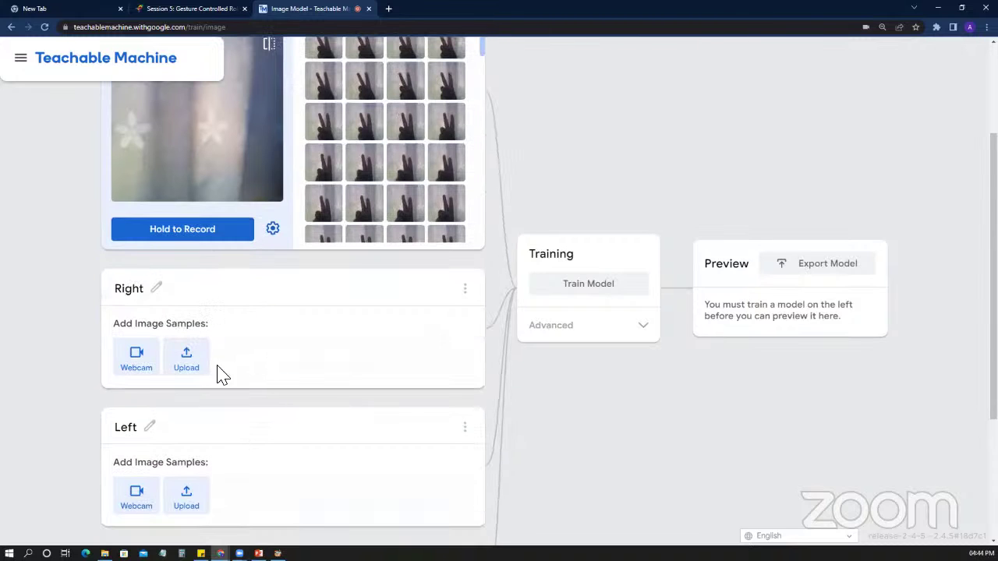
left_click(136, 359)
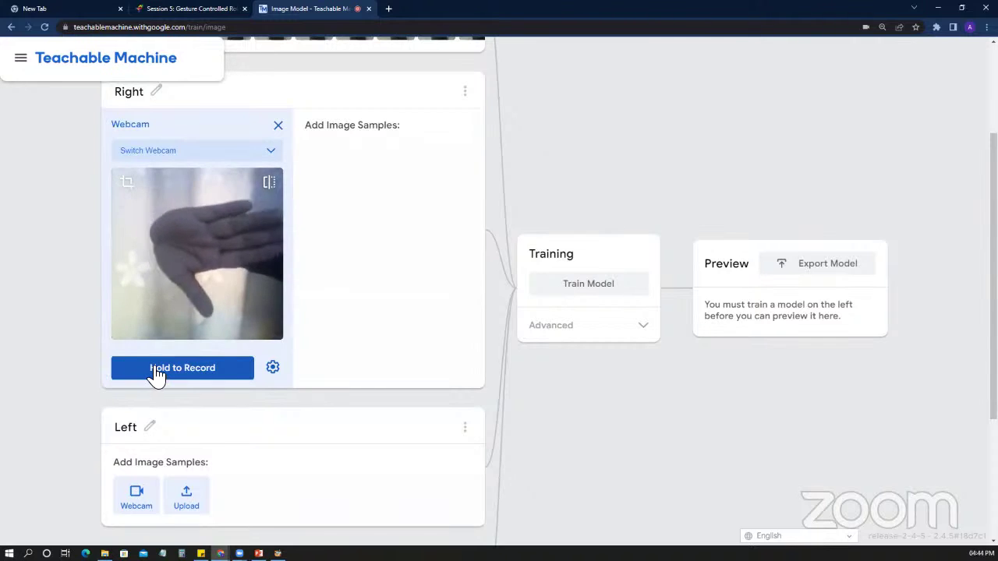
left_click_drag(155, 368, 160, 386)
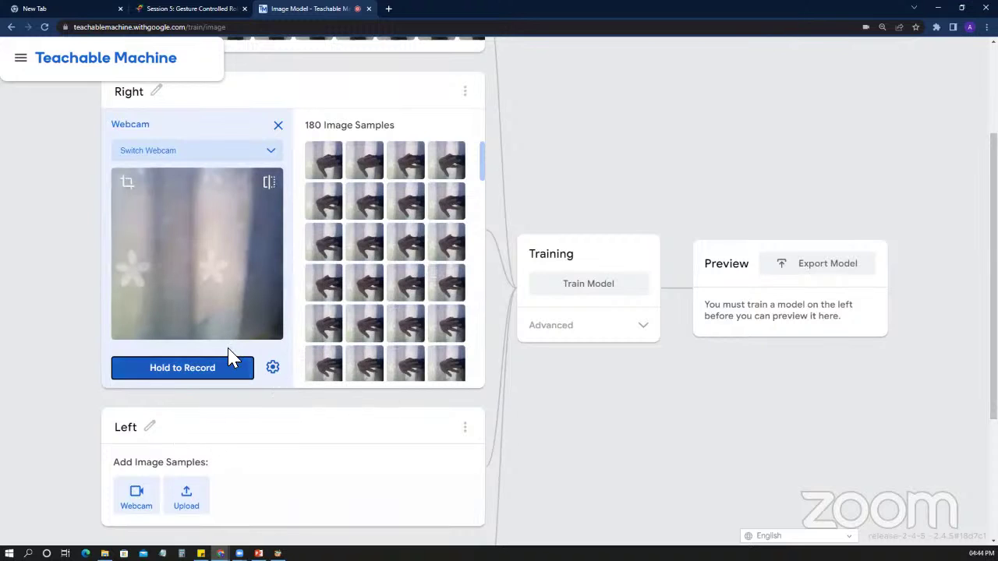
- Record about 220 webcam image samples of the sideways hand with the thumb up for the Left class
scroll(203, 359, "down", 3)
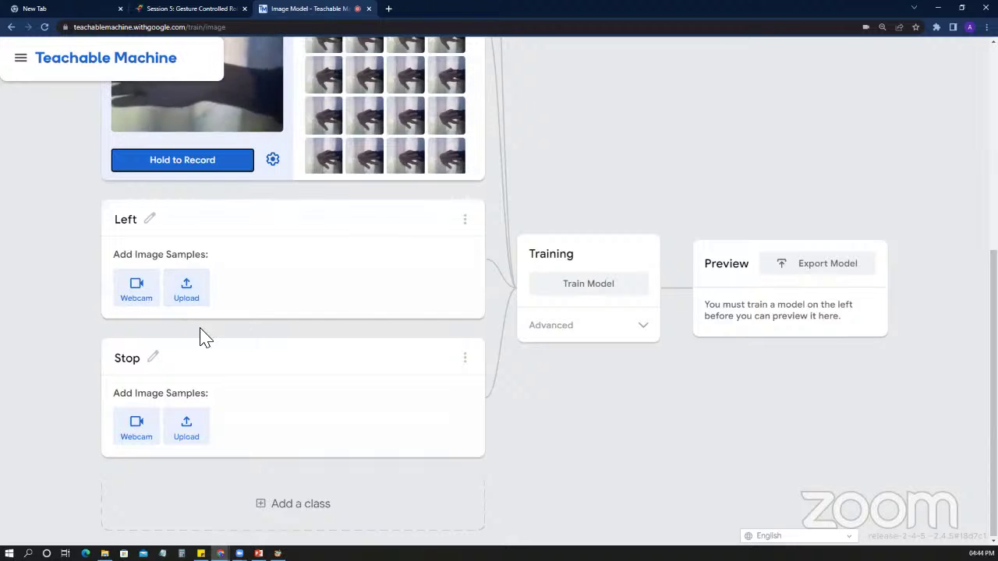
left_click(136, 303)
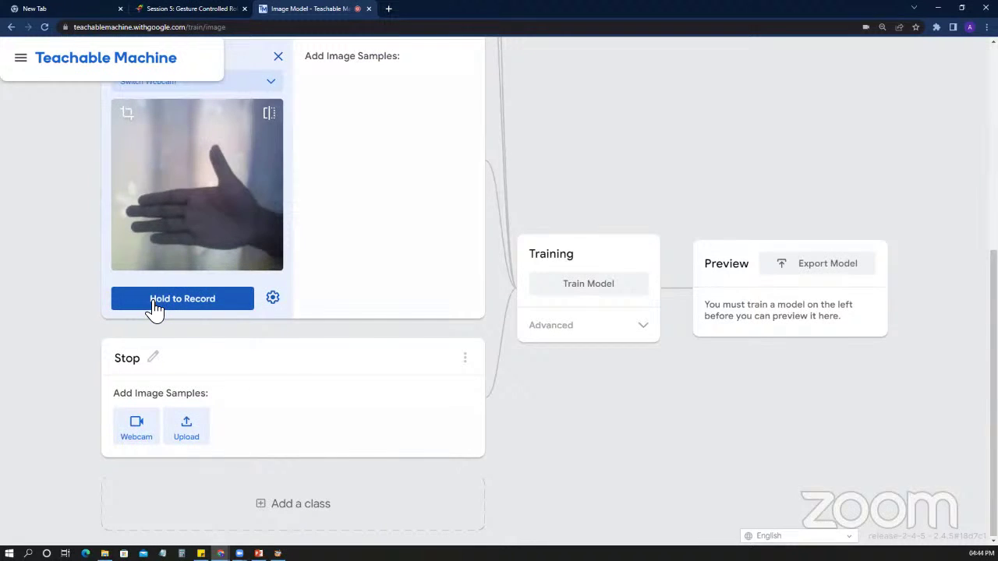
left_click(155, 306)
left_click_drag(155, 307, 154, 308)
- Delete 36 image samples from the start of the Left class
scroll(267, 234, "up", 2)
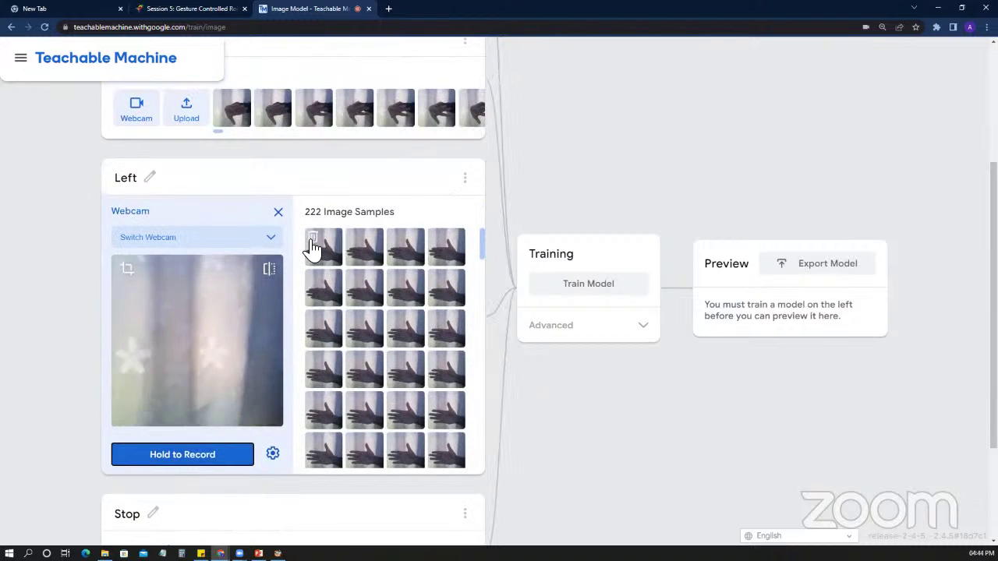
left_click(315, 248)
left_click(315, 248)
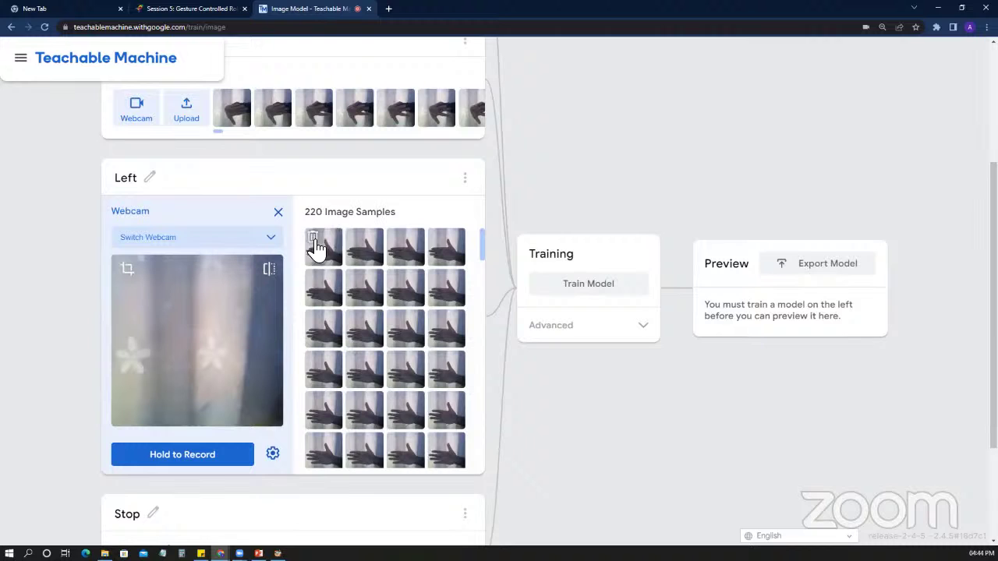
left_click(315, 248)
left_click(315, 247)
left_click(315, 248)
left_click(315, 248)
left_click(315, 248)
left_click(315, 248)
left_click(315, 247)
left_click(315, 248)
left_click(315, 248)
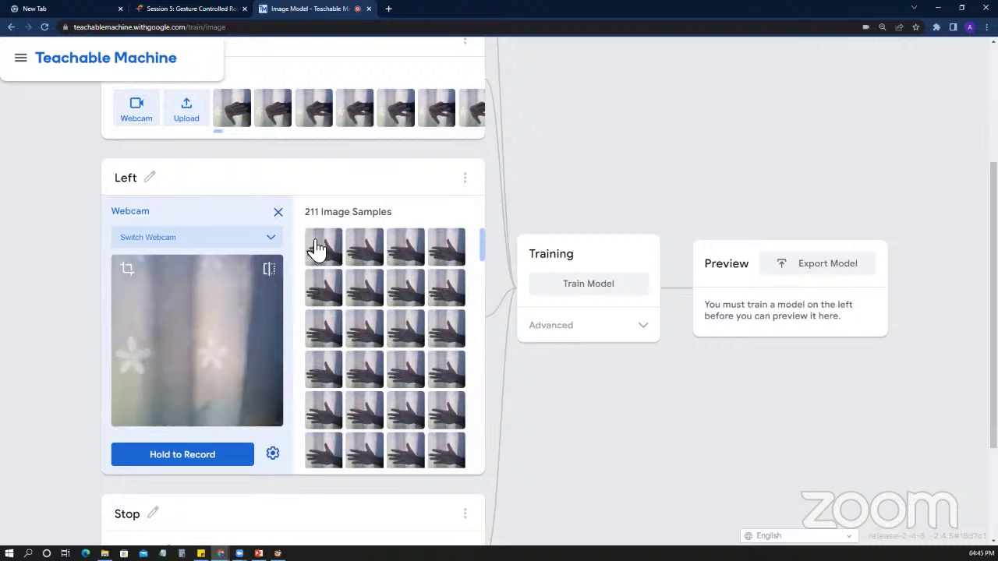
left_click(315, 248)
left_click(314, 240)
left_click(316, 241)
left_click(315, 243)
left_click(315, 244)
left_click(315, 243)
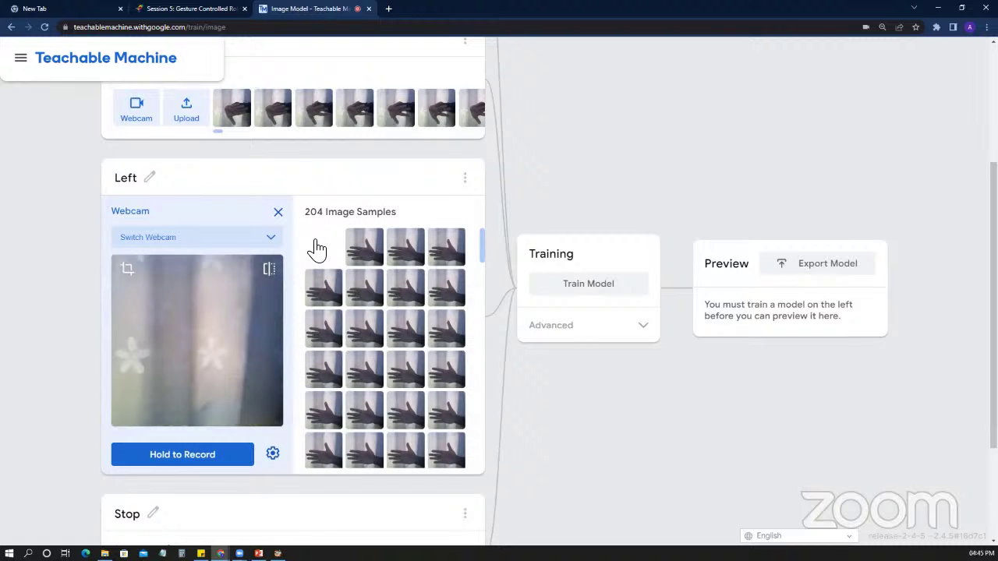
left_click(315, 245)
left_click(316, 245)
left_click(315, 245)
left_click(315, 245)
left_click(315, 245)
left_click(315, 244)
left_click(314, 245)
left_click(315, 244)
left_click(315, 244)
left_click(315, 246)
left_click(315, 246)
left_click(315, 247)
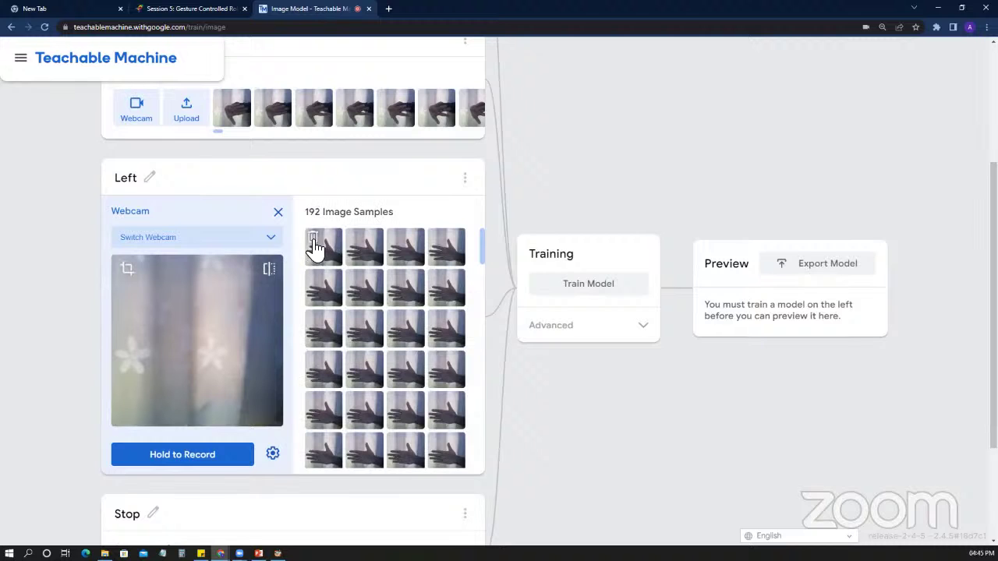
left_click(315, 246)
left_click(315, 246)
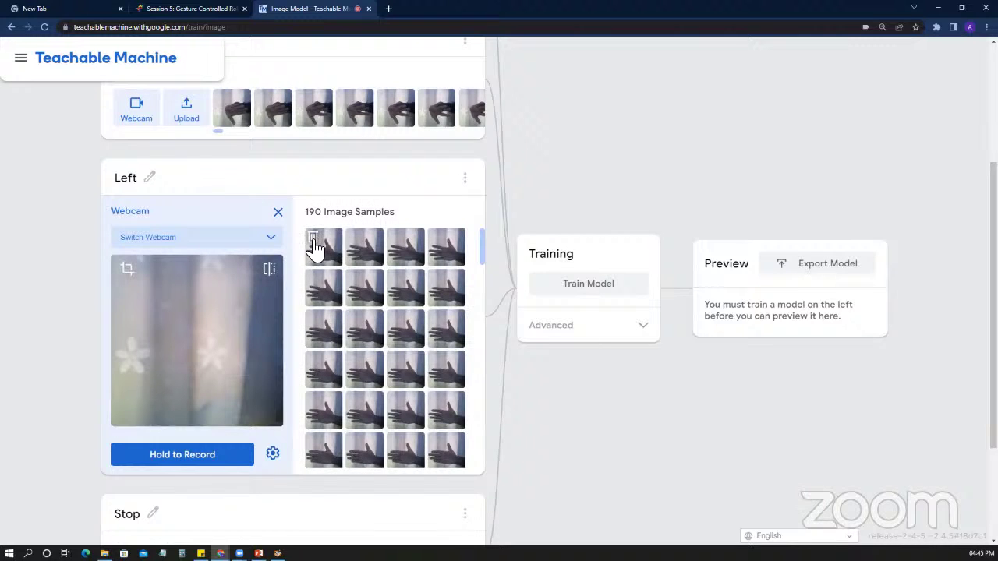
left_click(315, 246)
left_click(315, 247)
left_click(315, 247)
left_click(314, 246)
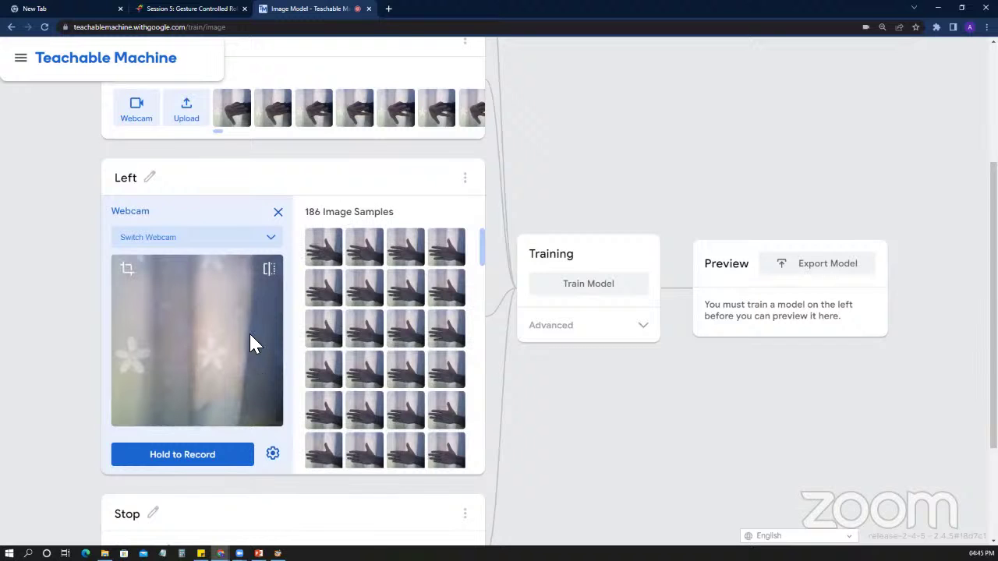
- Record about 186 webcam image samples of a closed fist for the Stop class and close its recorder
scroll(248, 331, "down", 1)
scroll(248, 331, "down", 1)
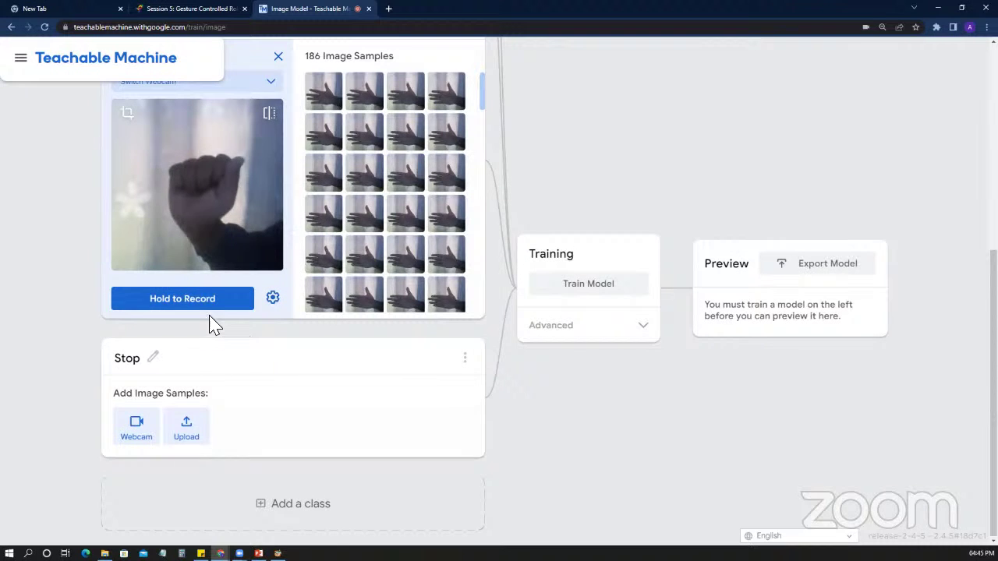
left_click(140, 429)
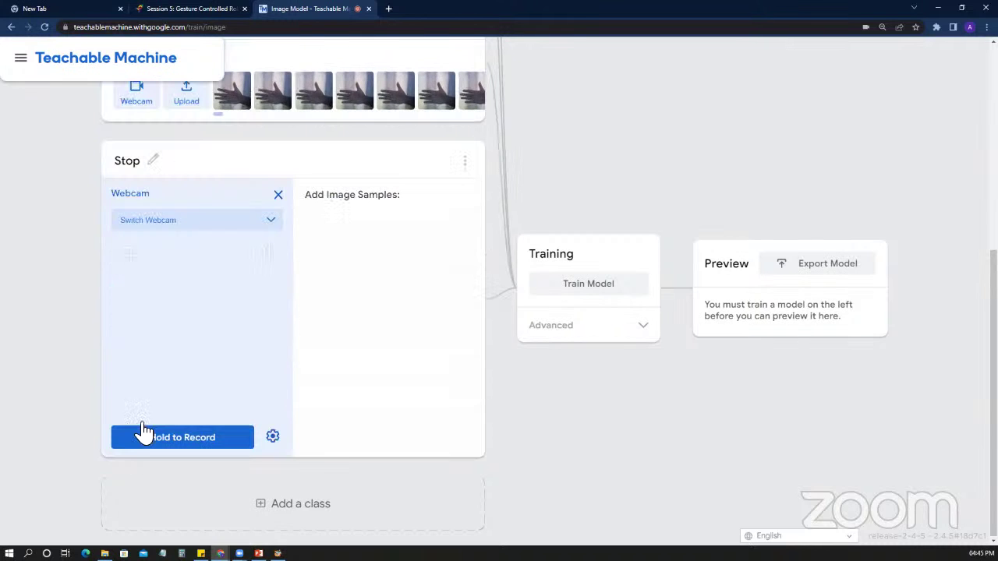
left_click(184, 441)
left_click_drag(184, 441, 184, 440)
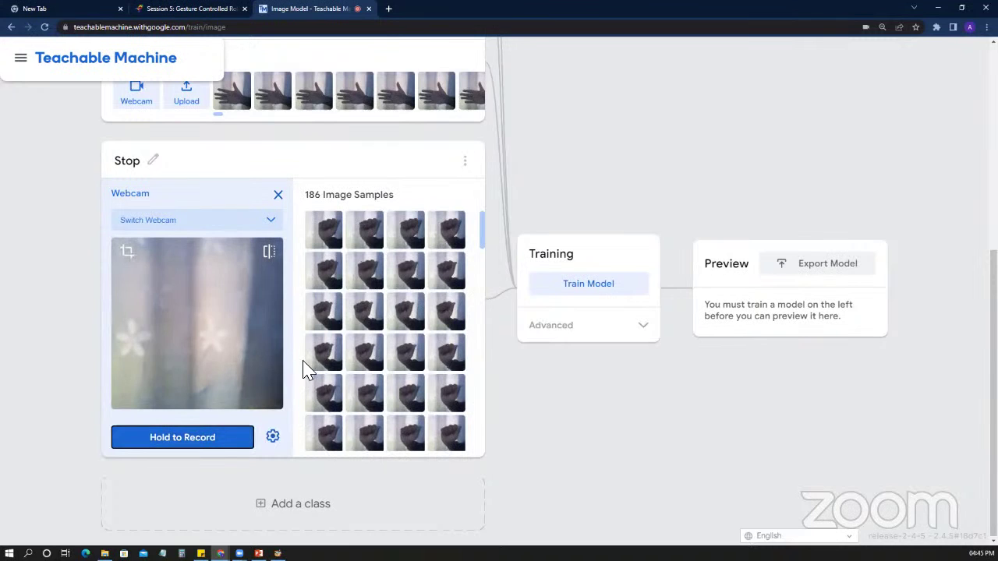
left_click(278, 196)
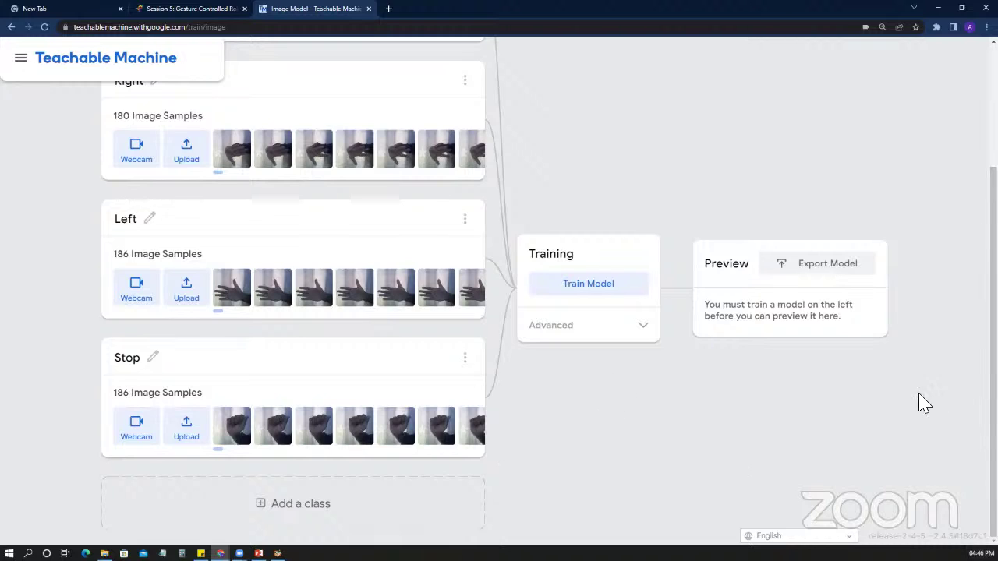
- Train the model on the Go, Right, Left and Stop samples, choosing to wait for the unresponsive page
key("alt+Tab")
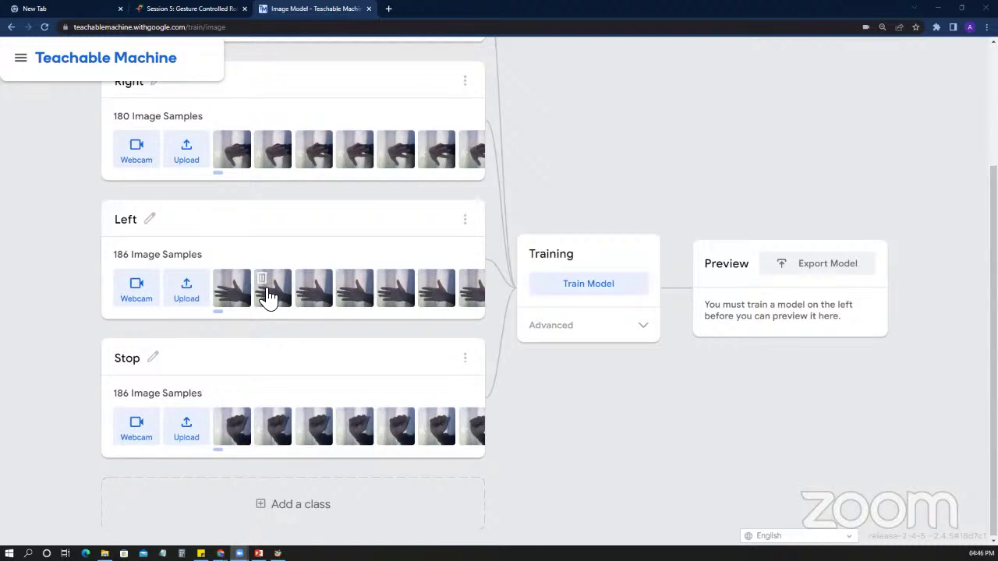
scroll(267, 297, "up", 2)
scroll(267, 297, "up", 1)
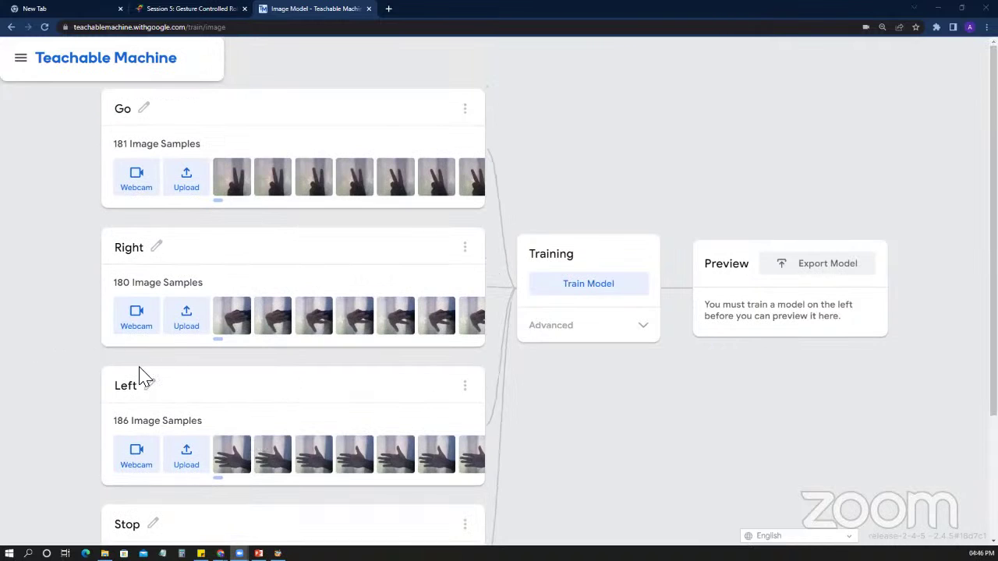
left_click(599, 299)
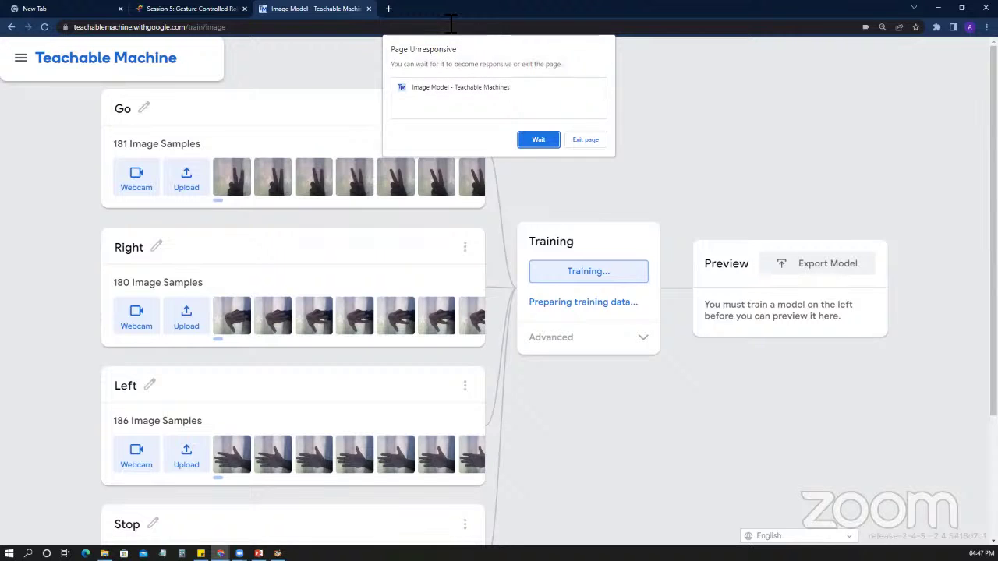
left_click(539, 141)
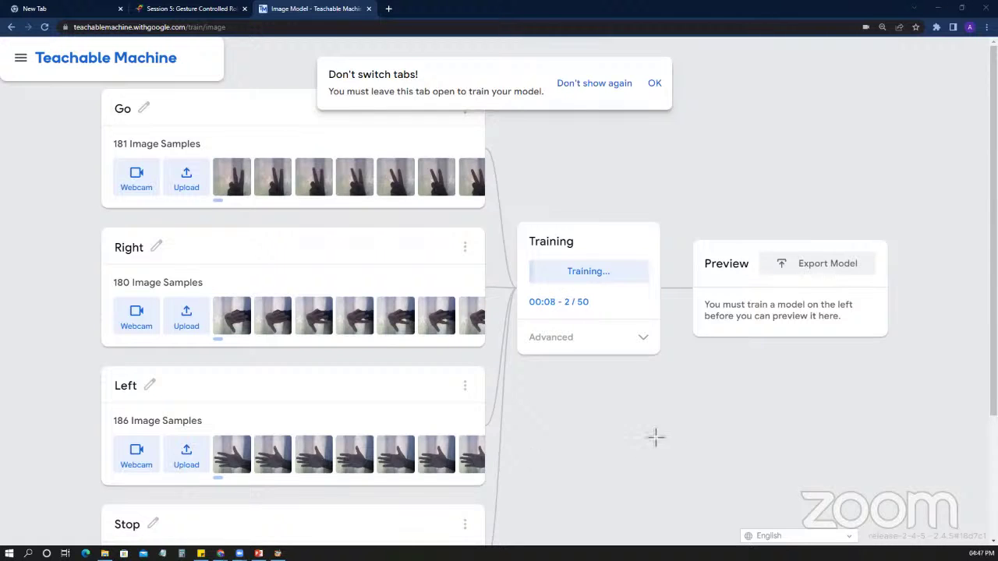
mouse_move(550, 285)
left_mouse_down()
mouse_move(615, 330)
mouse_move(604, 323)
left_mouse_up()
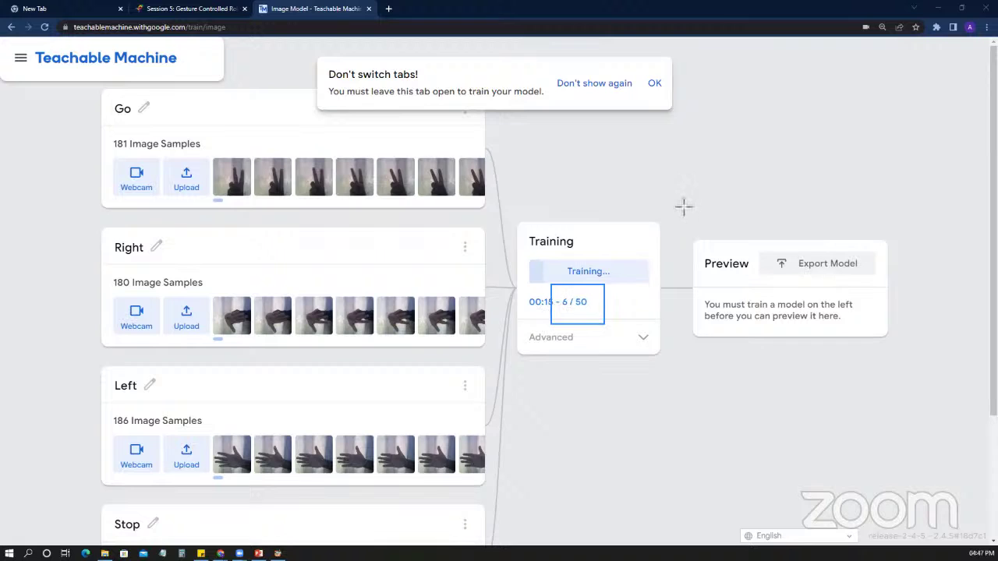
mouse_move(547, 280)
left_mouse_down()
mouse_move(615, 336)
mouse_move(609, 327)
left_mouse_up()
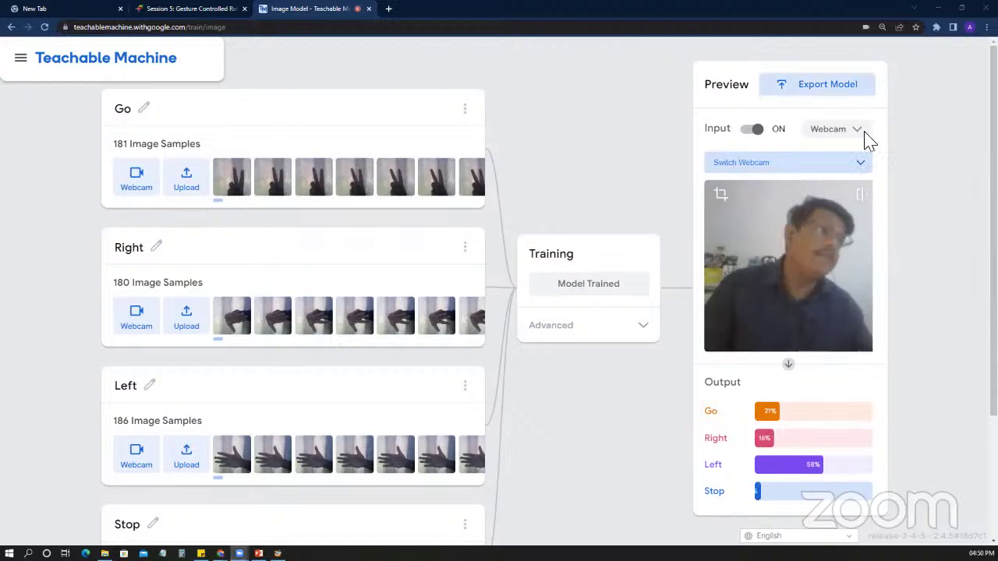
- Export the trained model as Tensorflow.js by uploading it to the cloud with a shareable link
left_click(831, 101)
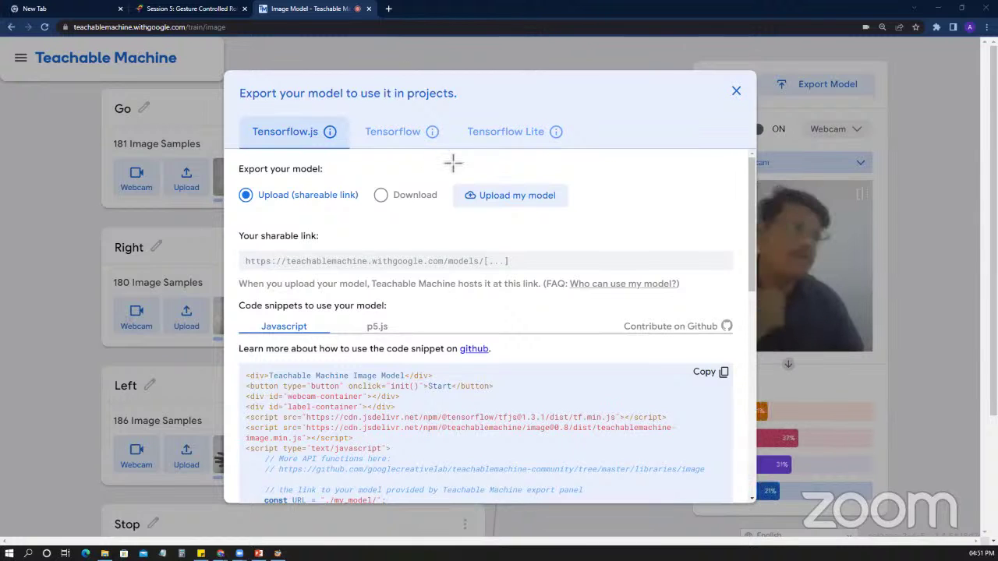
left_click_drag(447, 162, 522, 213)
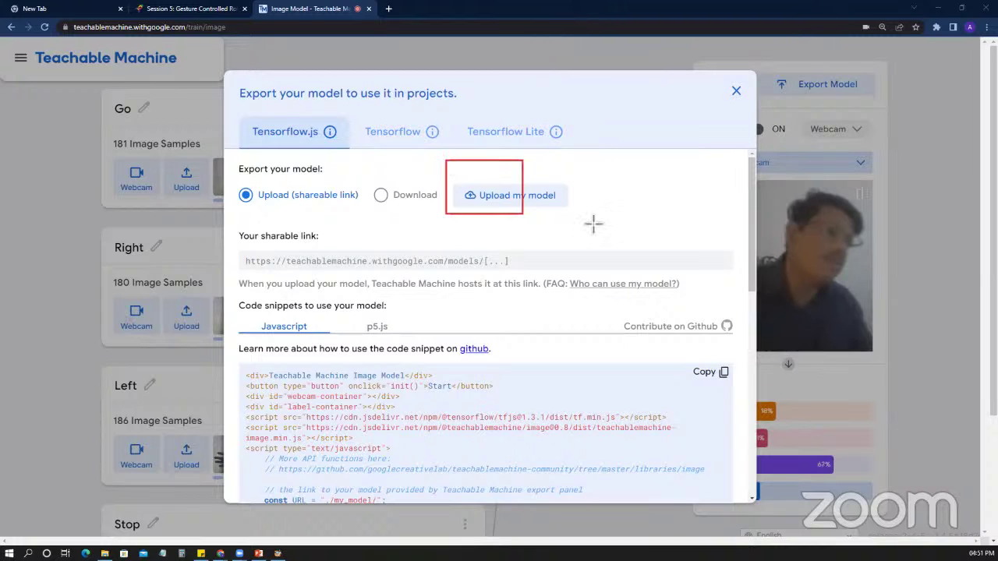
left_click_drag(592, 224, 589, 219)
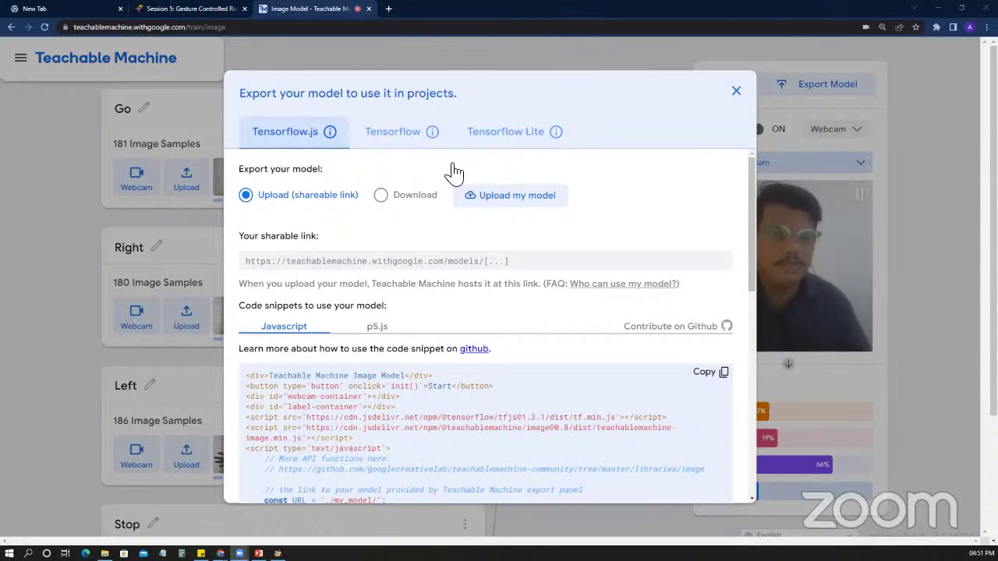
left_click(502, 204)
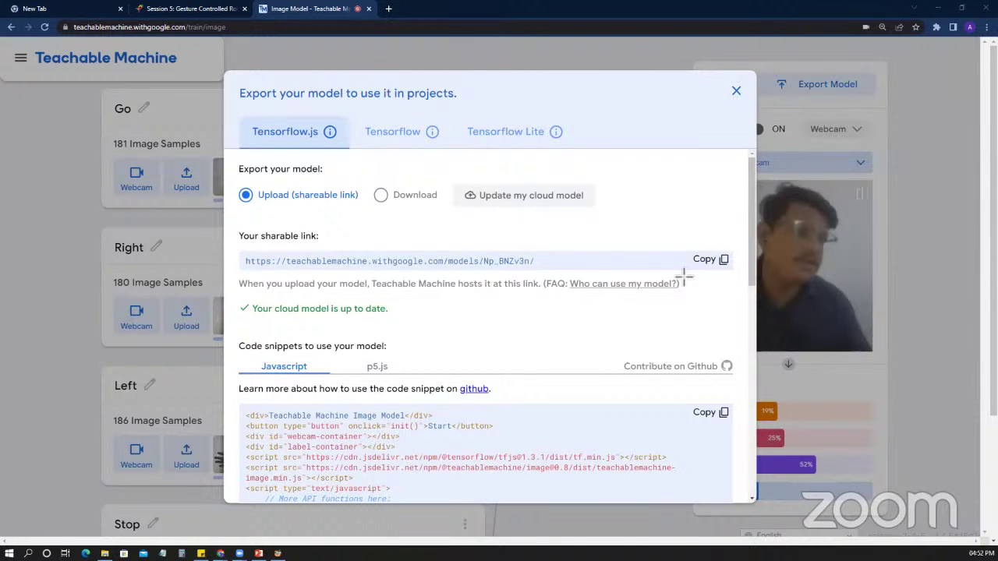
left_click_drag(747, 283, 680, 243)
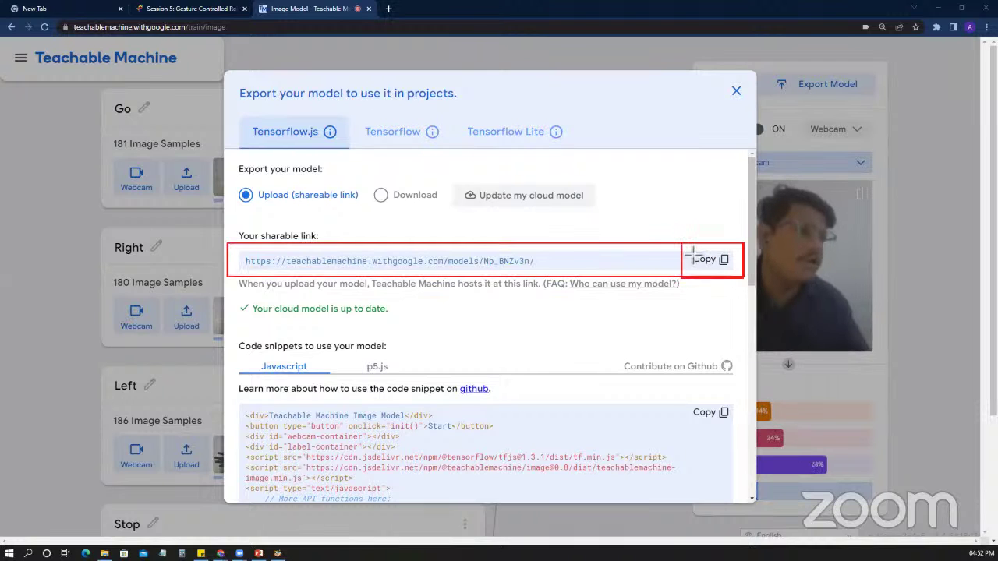
mouse_move(742, 277)
left_mouse_down()
mouse_move(689, 249)
mouse_move(667, 269)
left_mouse_up()
left_click_drag(755, 297, 751, 290)
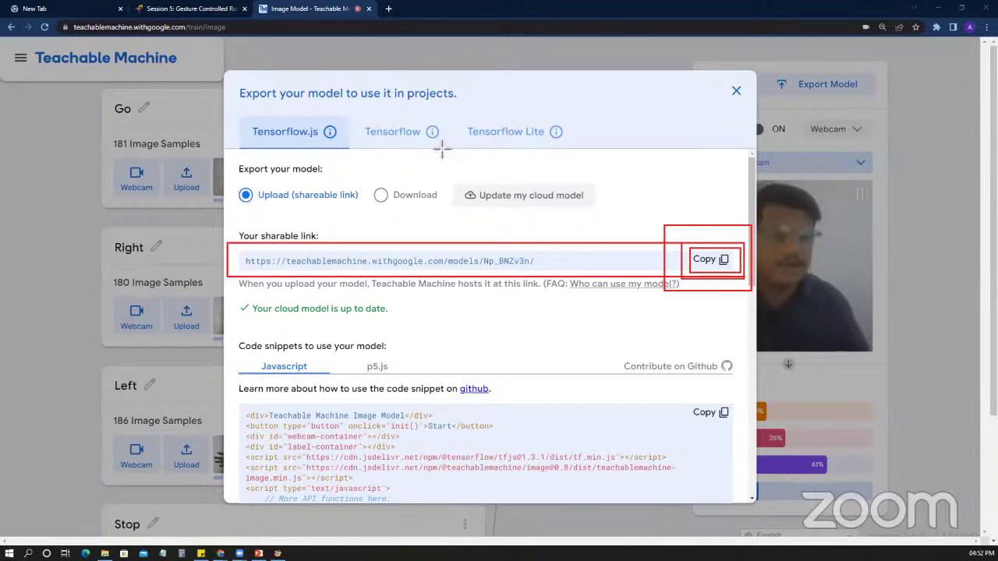
left_click_drag(232, 296, 393, 328)
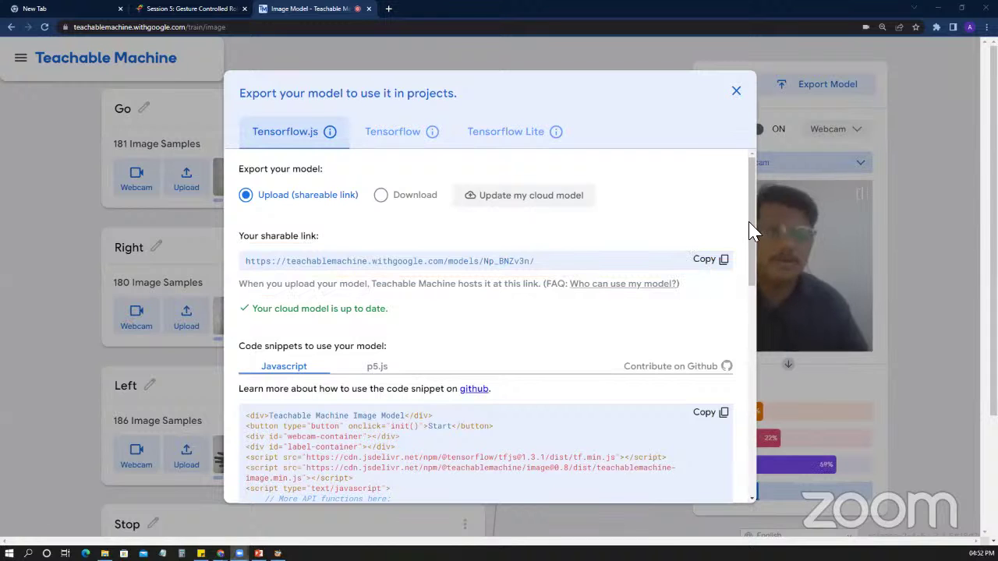
- Copy the uploaded model's shareable link
left_click(711, 262)
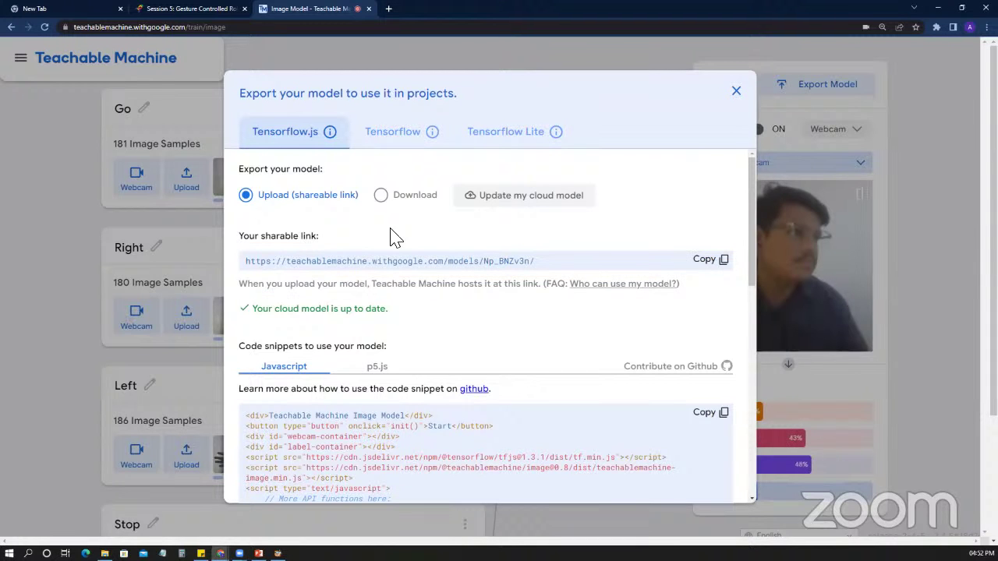